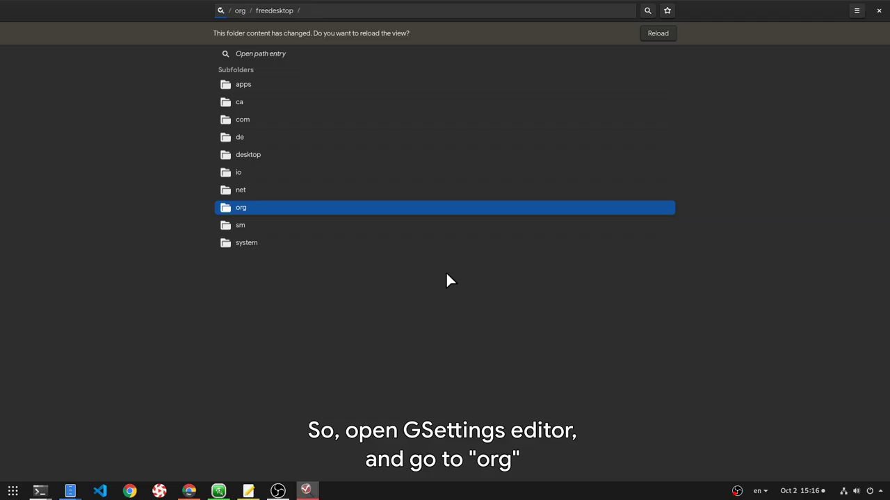
Navigate the settings tree to the org/gnome/shell/extensions folder
click(341, 209)
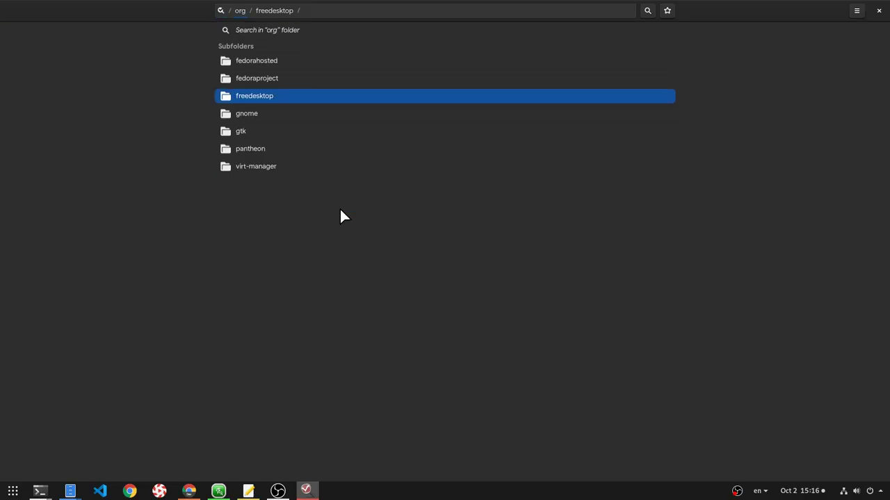
click(268, 115)
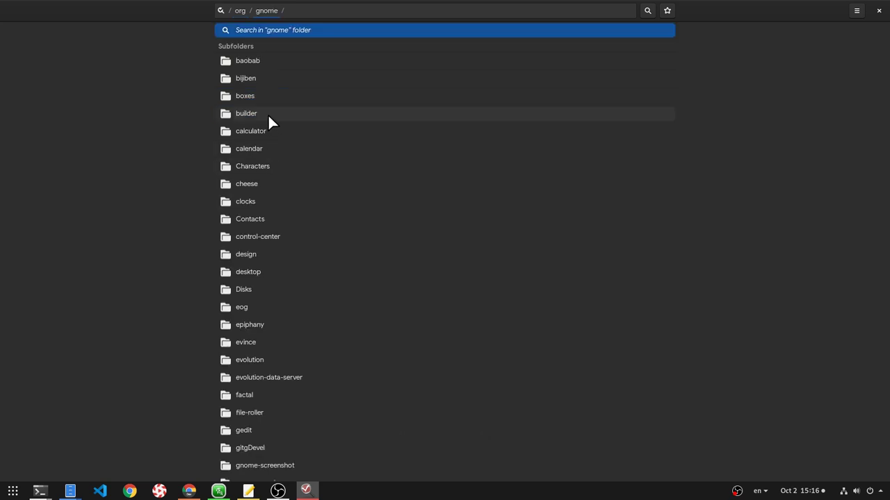
scroll(306, 201, down, 5)
scroll(317, 236, down, 6)
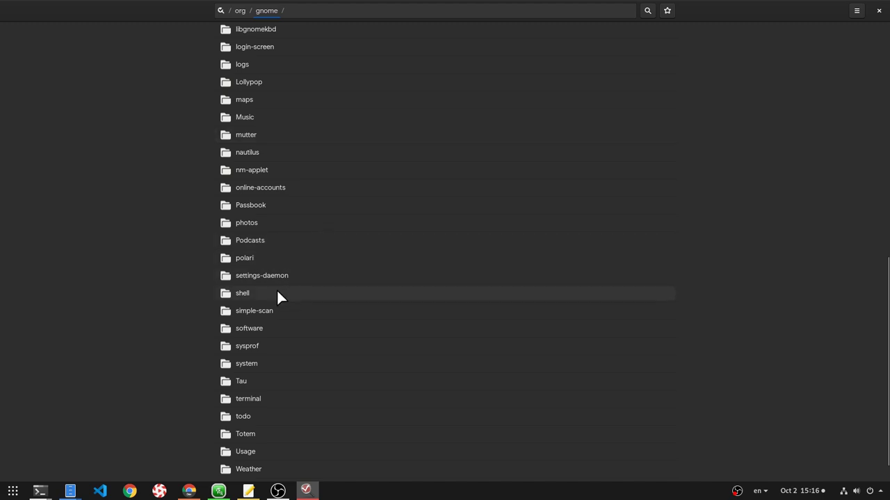
click(278, 293)
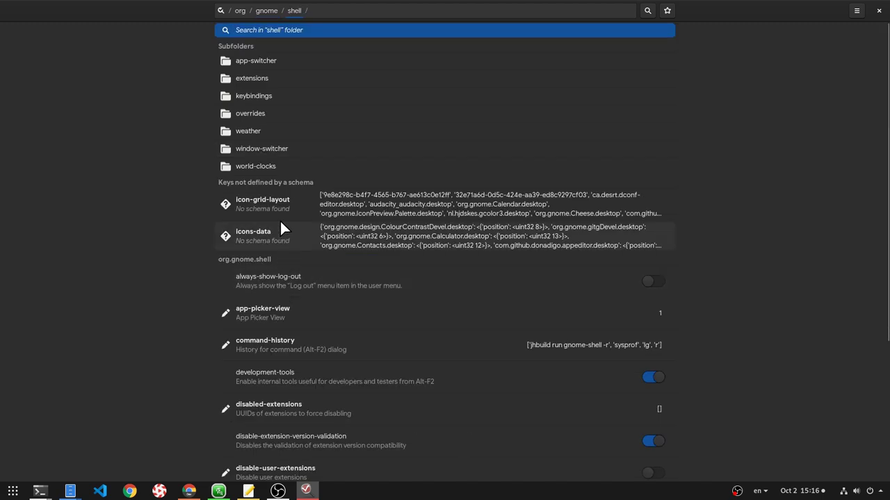
click(272, 81)
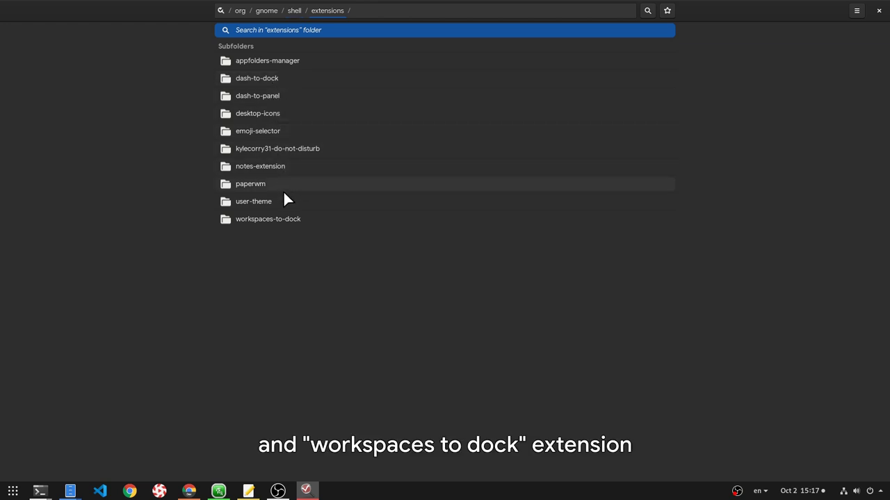
Reset the workspaces-to-dock folder recursively and apply the delayed changes
right_click(284, 223)
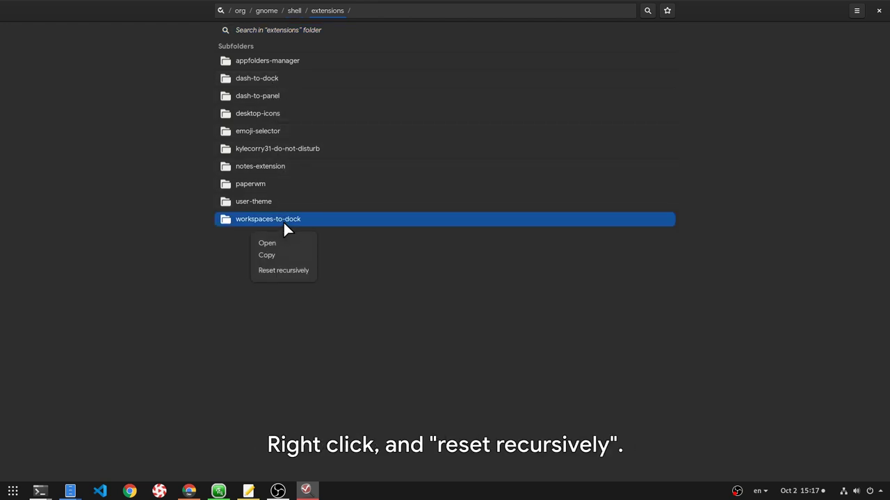
click(299, 271)
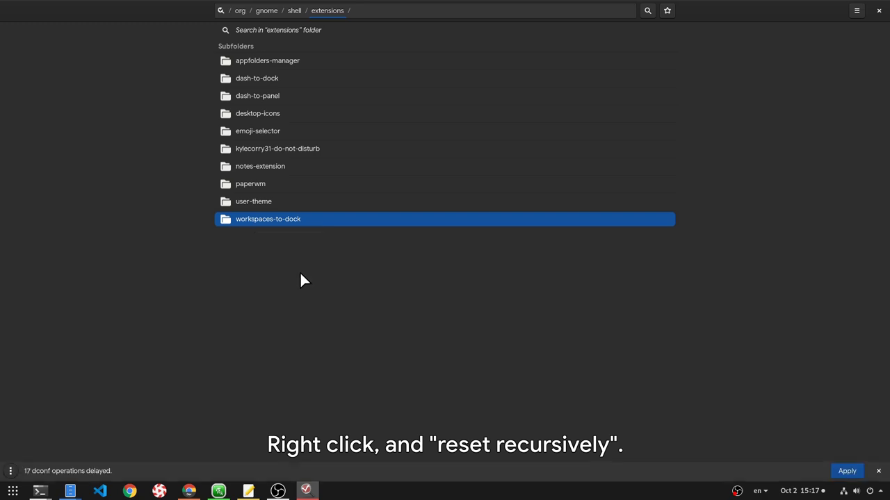
click(845, 471)
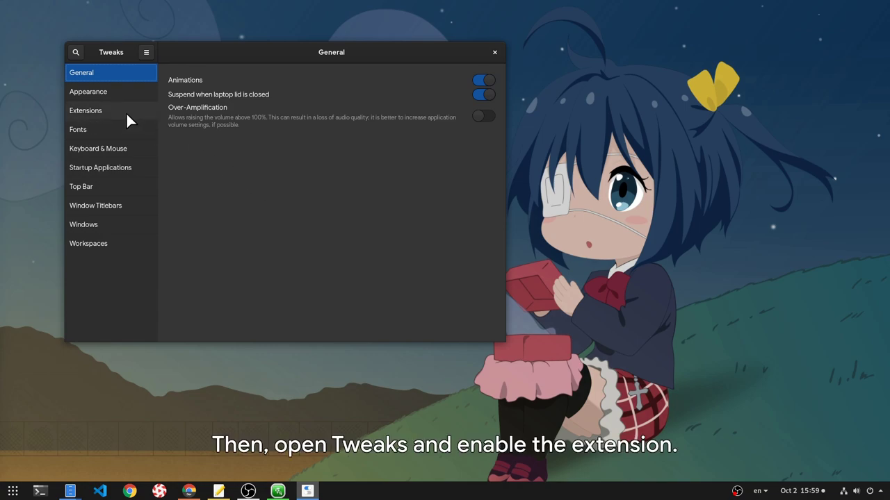
In Tweaks, enable the Workspaces to dock extension and leave only its preferences window open
click(126, 111)
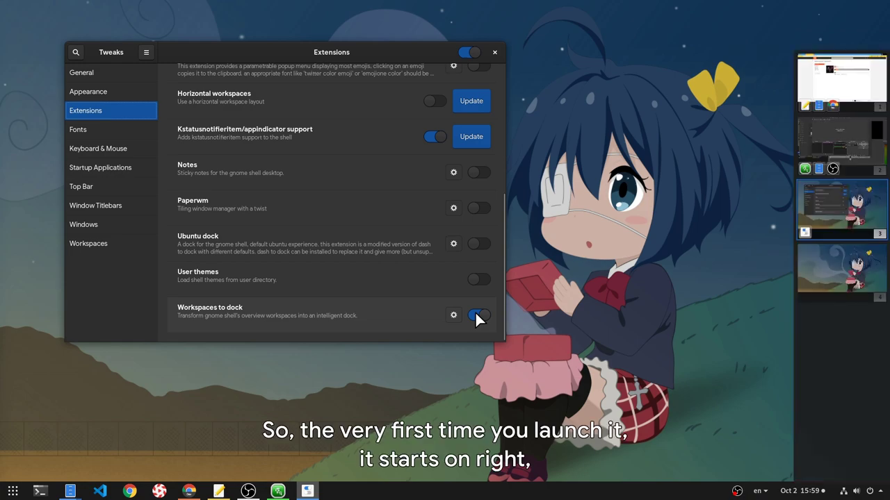
key(alt+F7)
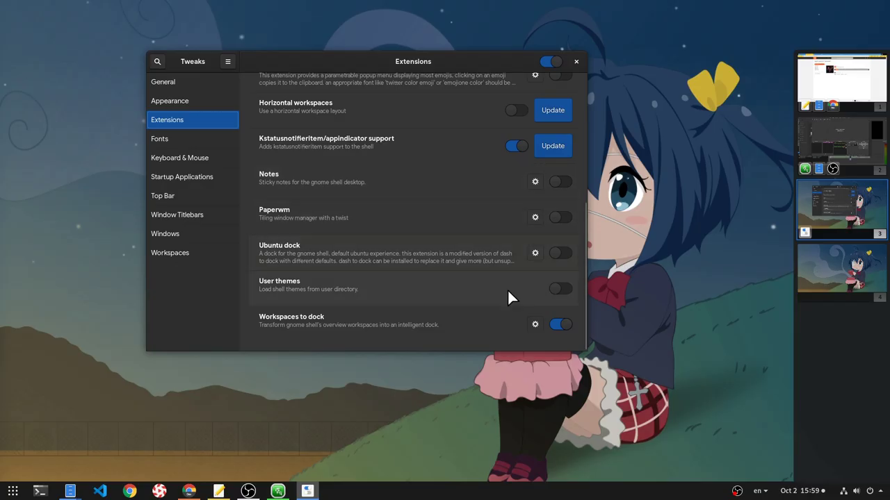
click(530, 324)
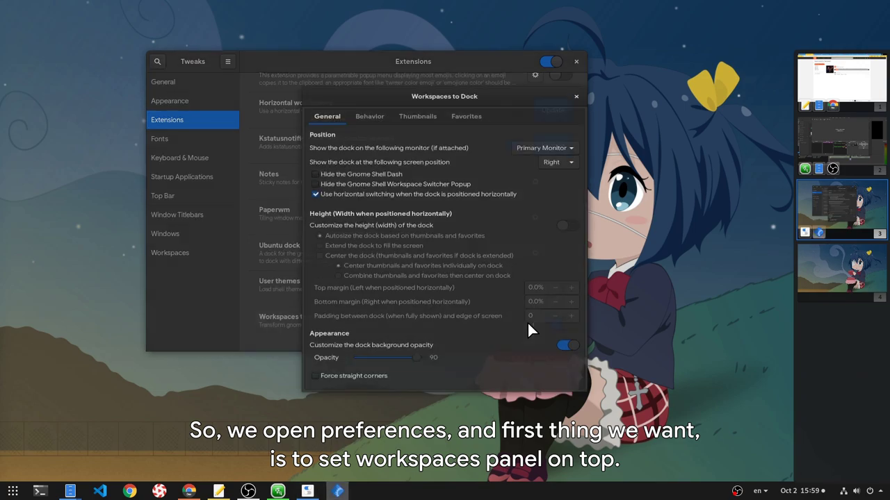
click(513, 60)
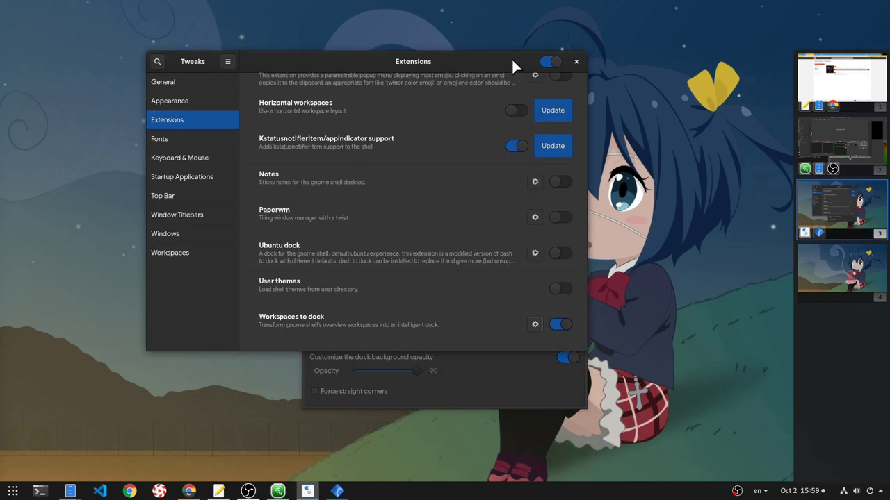
click(576, 62)
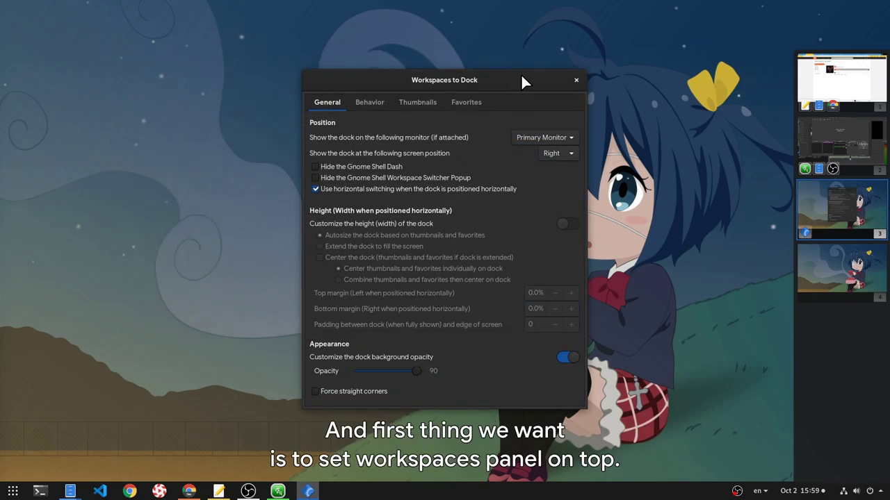
Set the dock's screen position to Top and move the preferences window aside to clear the middle of the desktop
click(568, 155)
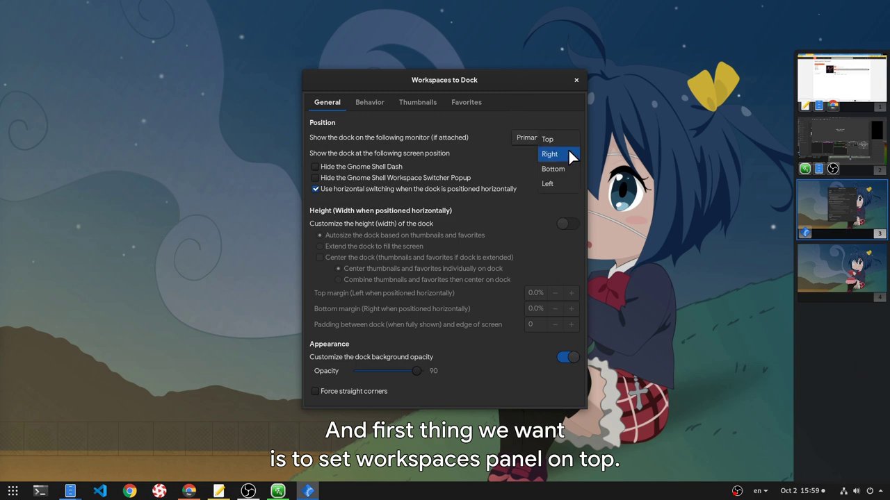
click(570, 138)
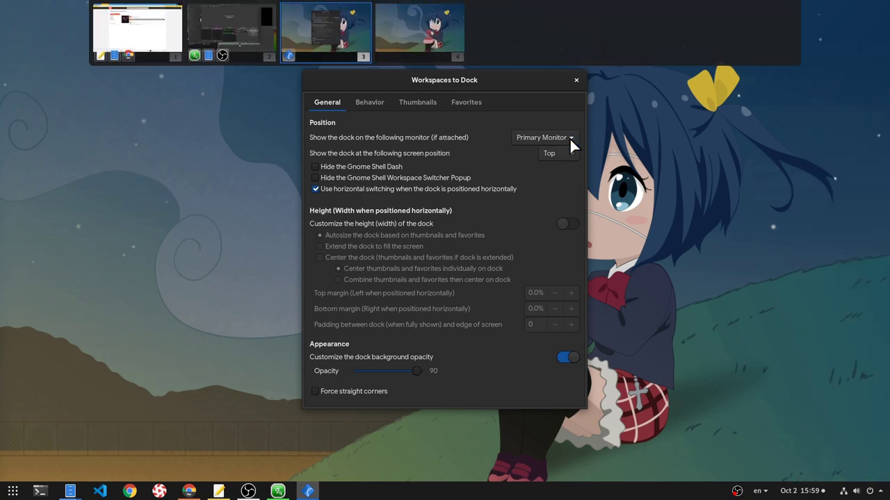
drag(522, 81, 306, 77)
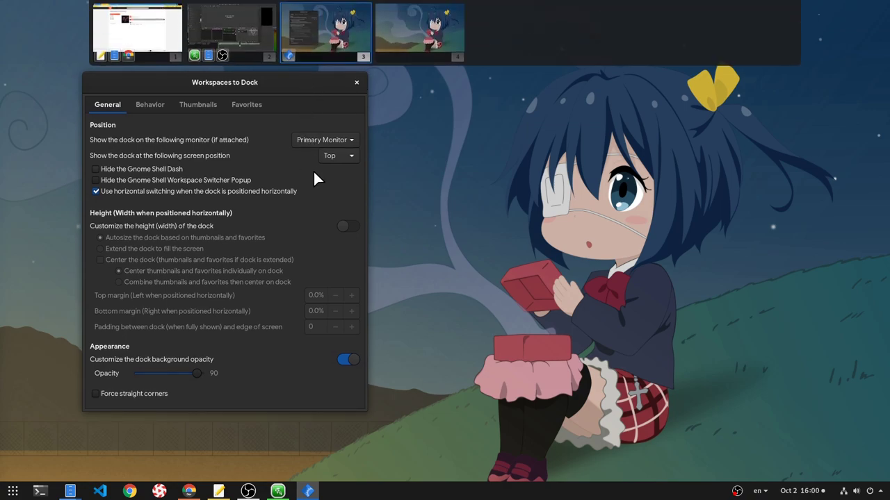
Enable custom dock width, extend the dock to fill the screen and center its thumbnails and favorites
click(343, 227)
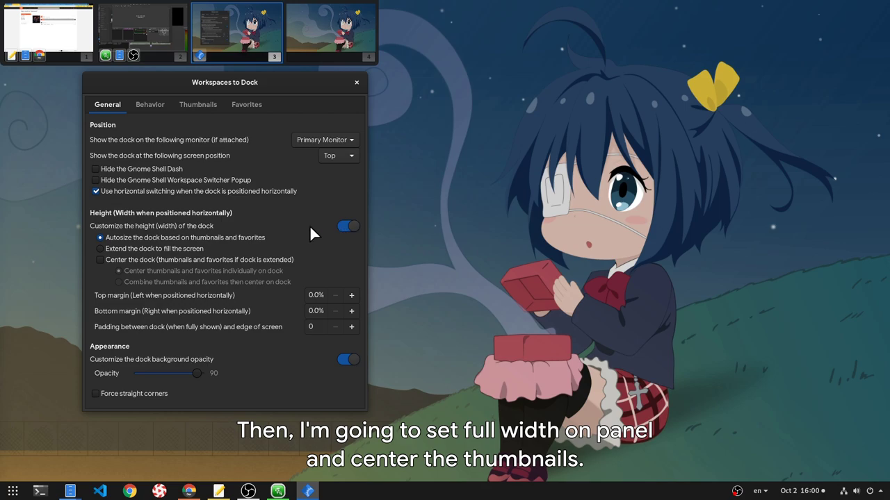
click(189, 248)
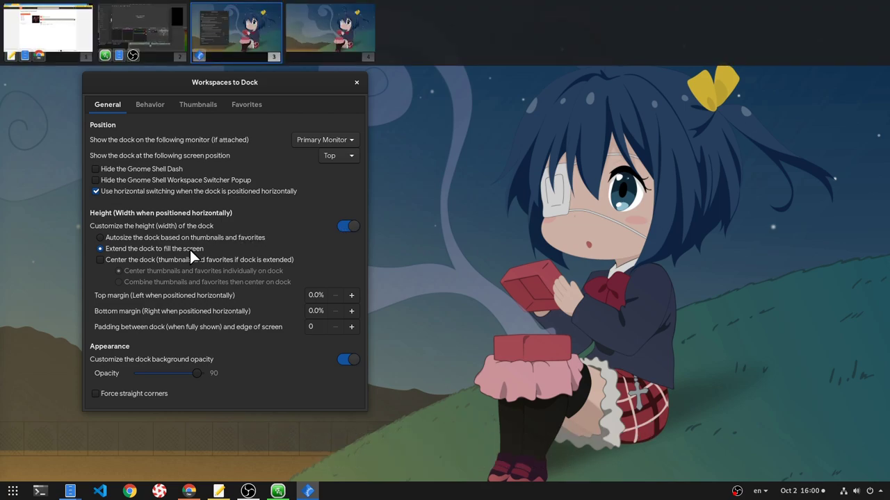
click(132, 258)
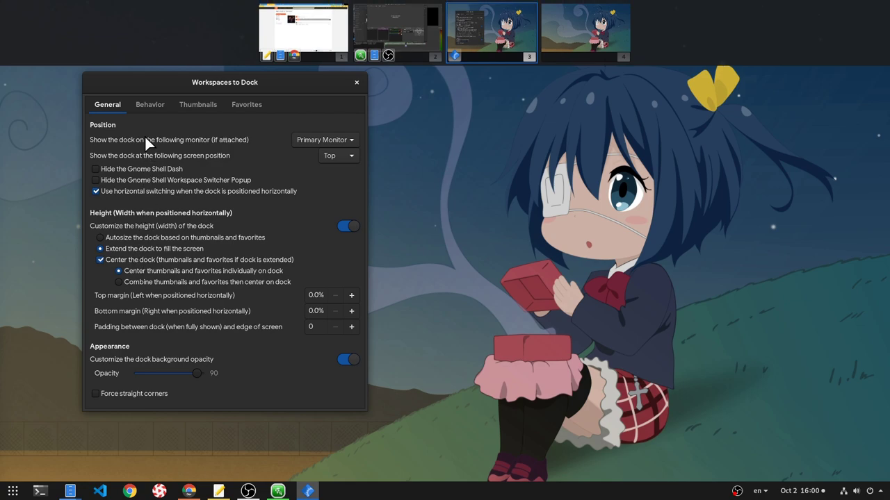
In the dock's behavior settings, turn off Intellihide, reveal the dock from the screen edge and turn off Autohide
click(149, 105)
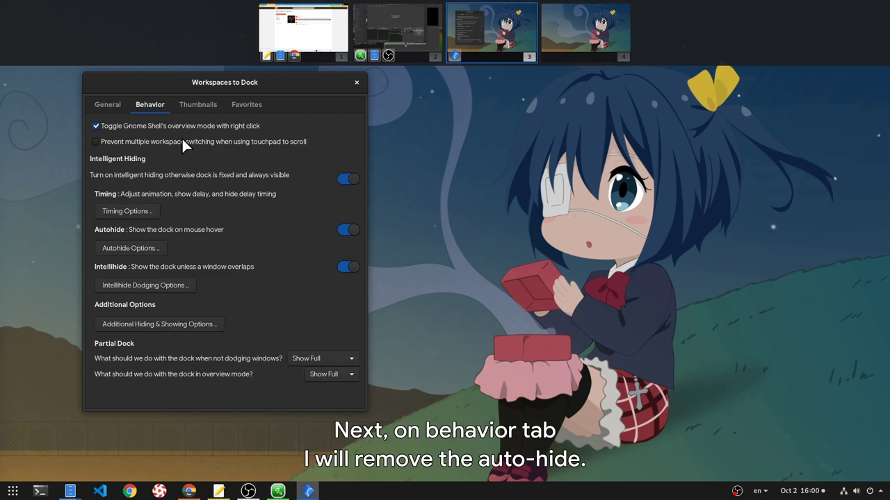
click(342, 268)
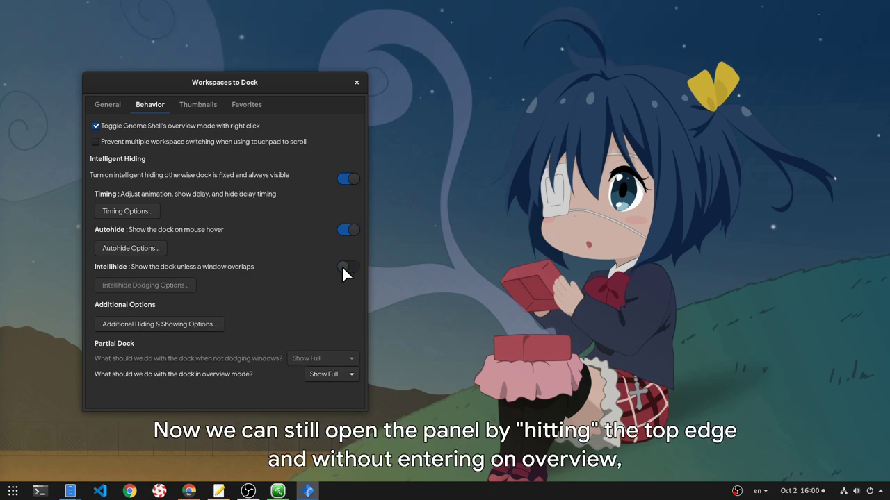
mouse_move(448, 3)
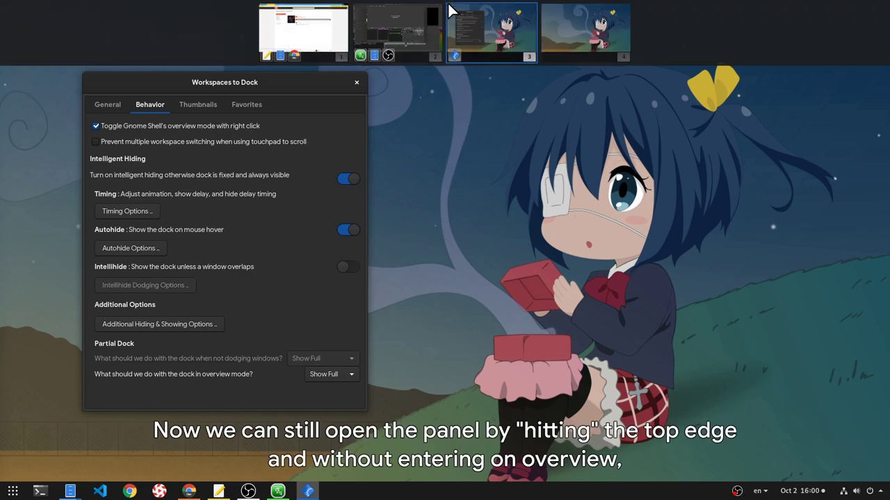
mouse_move(470, 7)
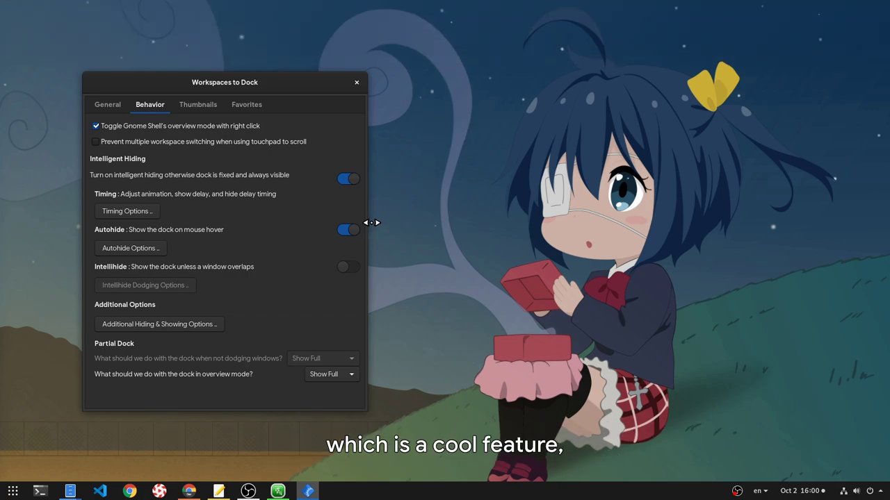
click(348, 230)
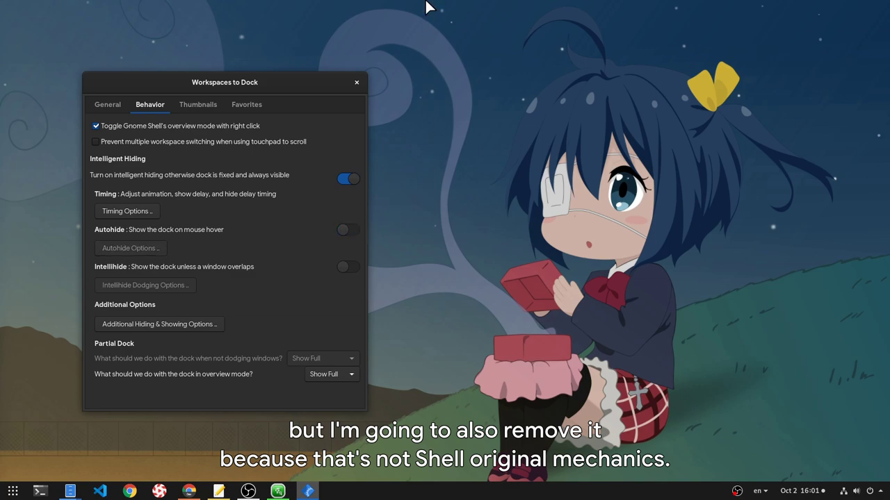
Check the dock in the overview, return to the desktop and turn Intellihide back on
key(super)
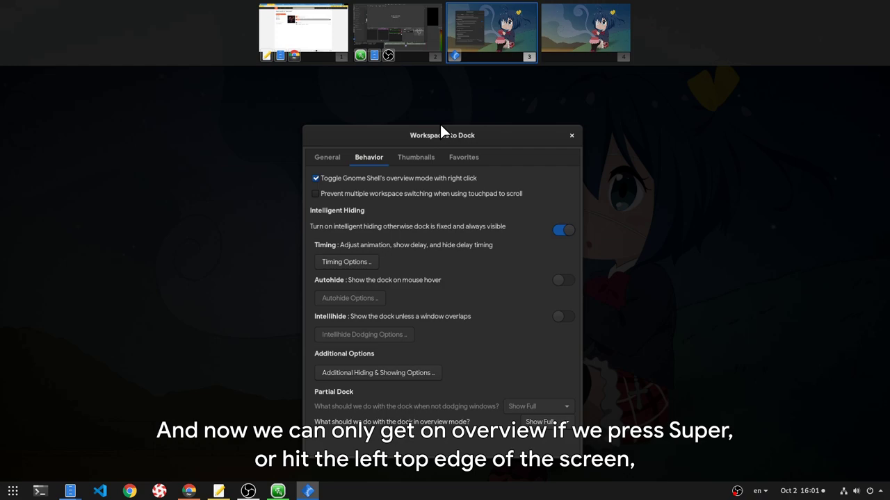
key(super)
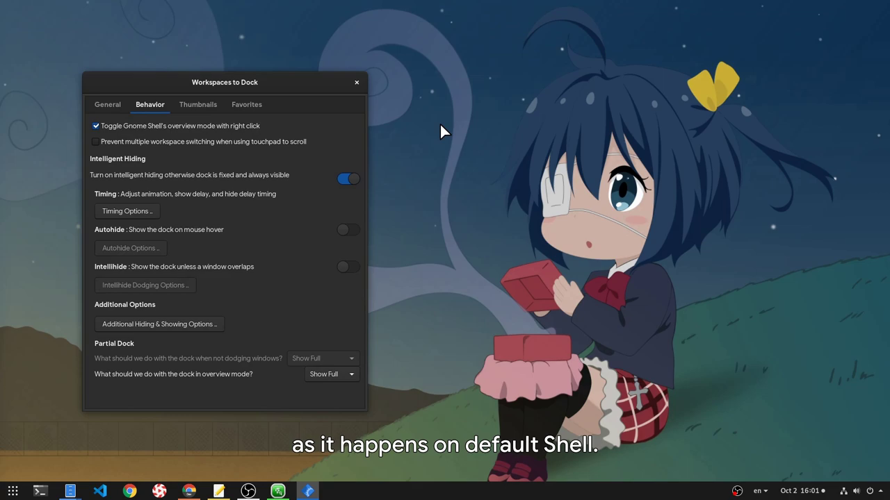
click(348, 266)
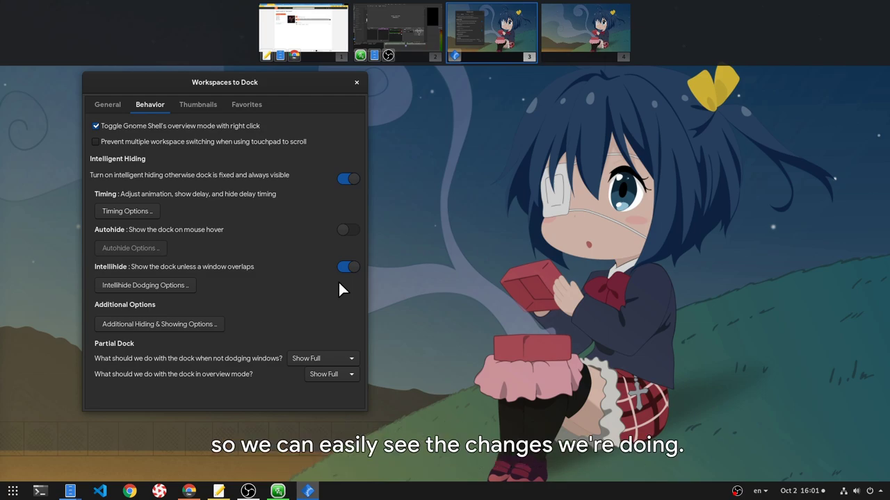
Try out custom thumbnail size by switching it on and off, and switch the thumbnail captions off and back on
click(204, 105)
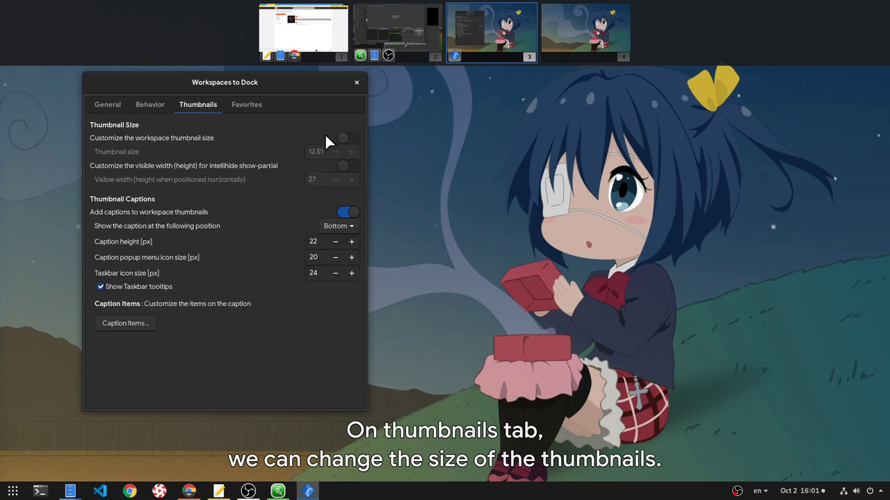
click(347, 141)
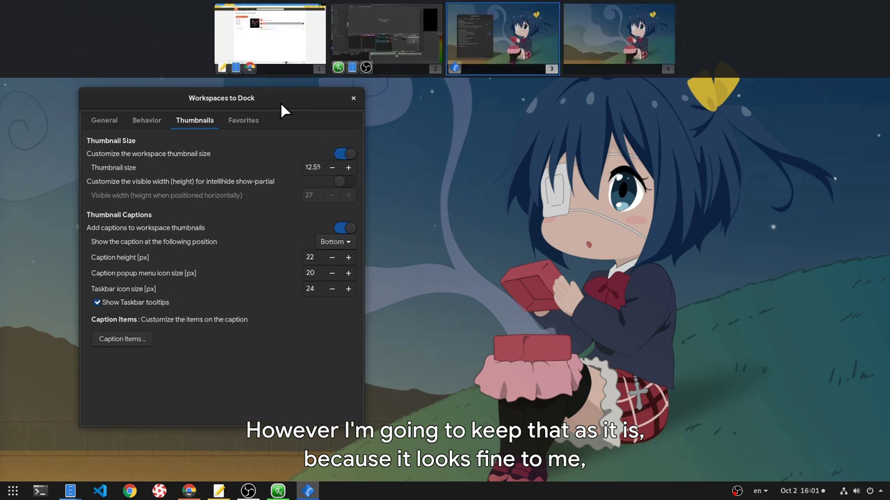
click(343, 155)
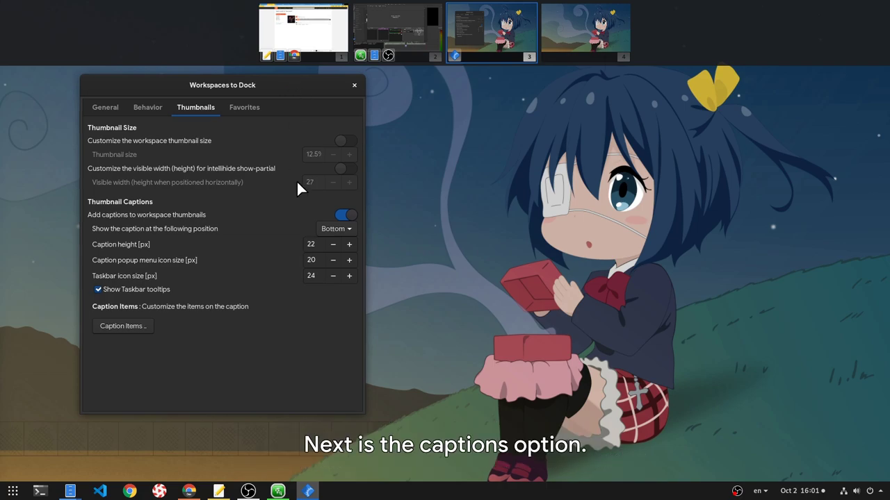
click(348, 215)
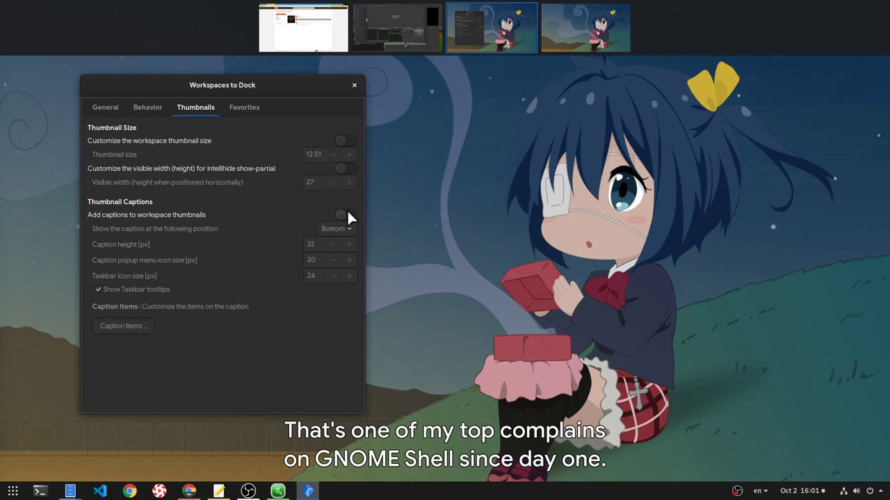
click(345, 216)
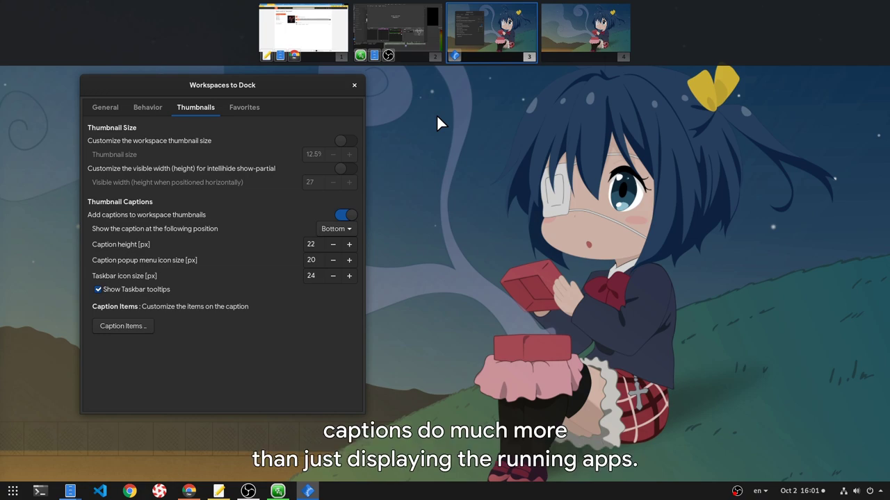
Open a Tilix terminal and move it by its caption icon into a new workspace between workspaces 3 and 4
key(super+1)
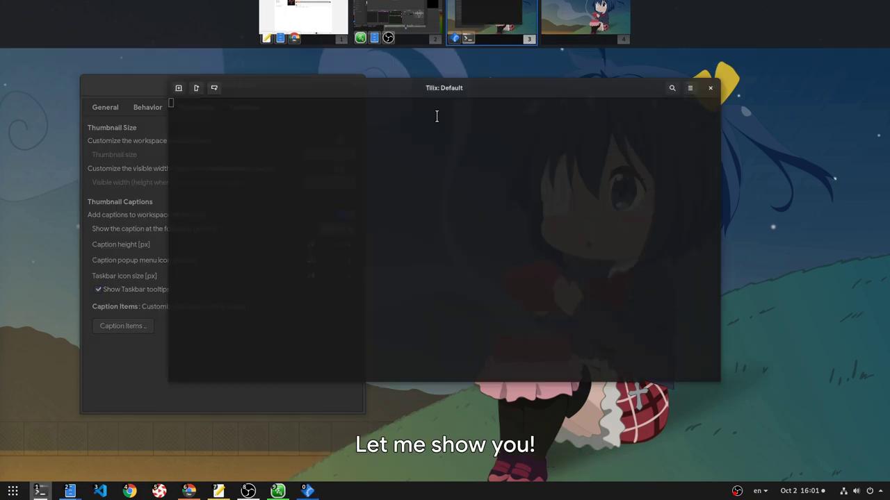
drag(437, 124, 440, 178)
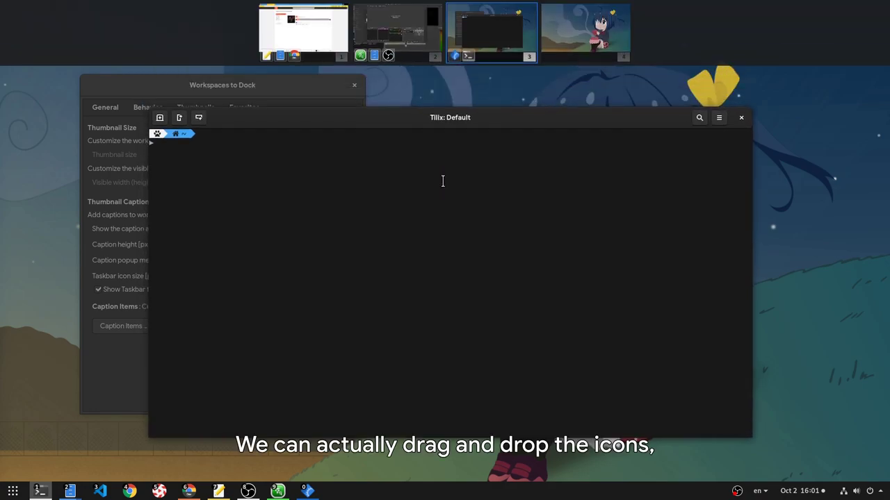
drag(468, 54, 575, 37)
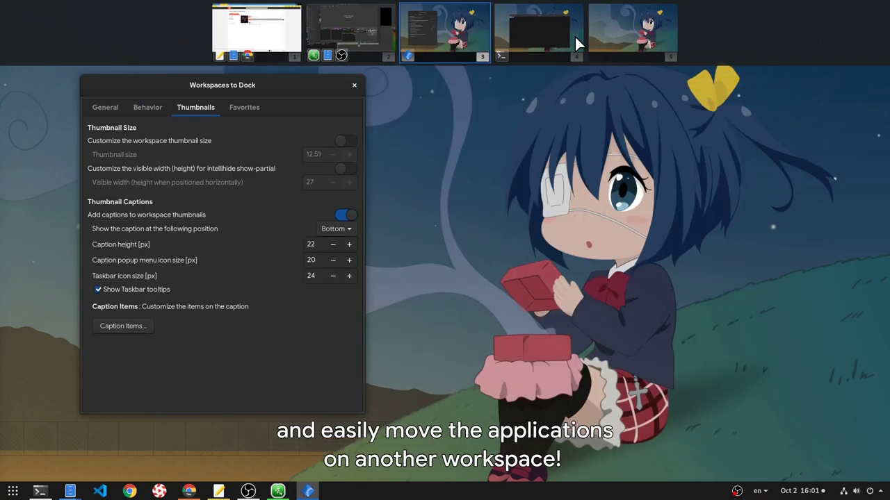
Switch to workspace 4 and close the Tilix window from its thumbnail caption
click(560, 36)
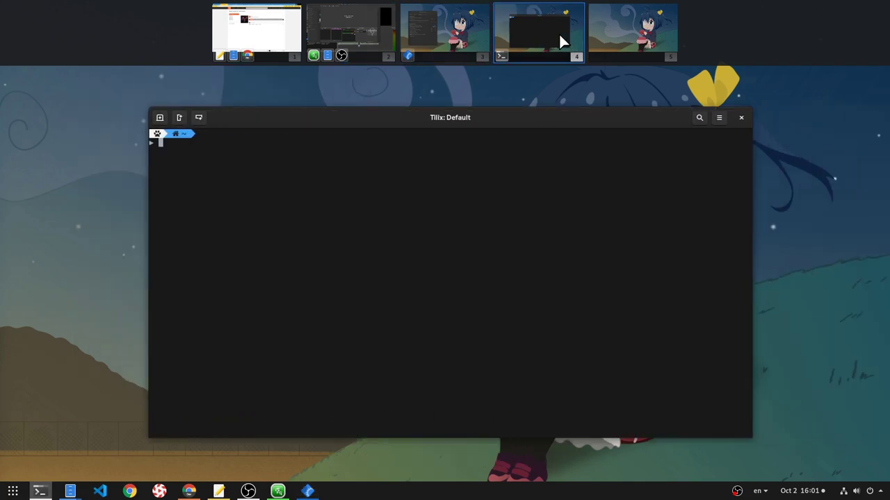
middle_click(505, 51)
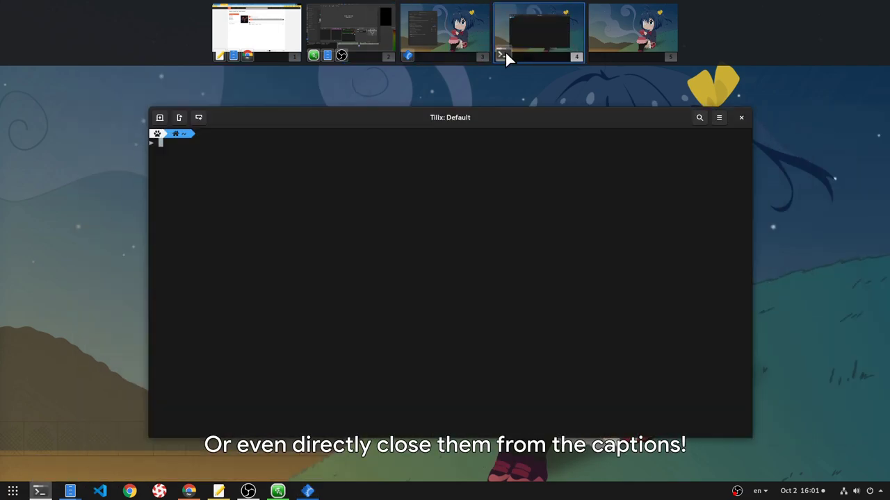
right_click(505, 50)
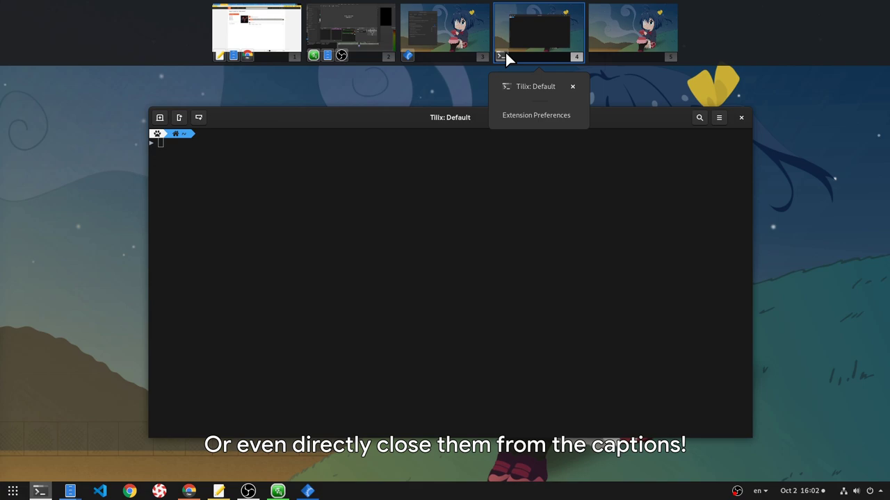
click(571, 85)
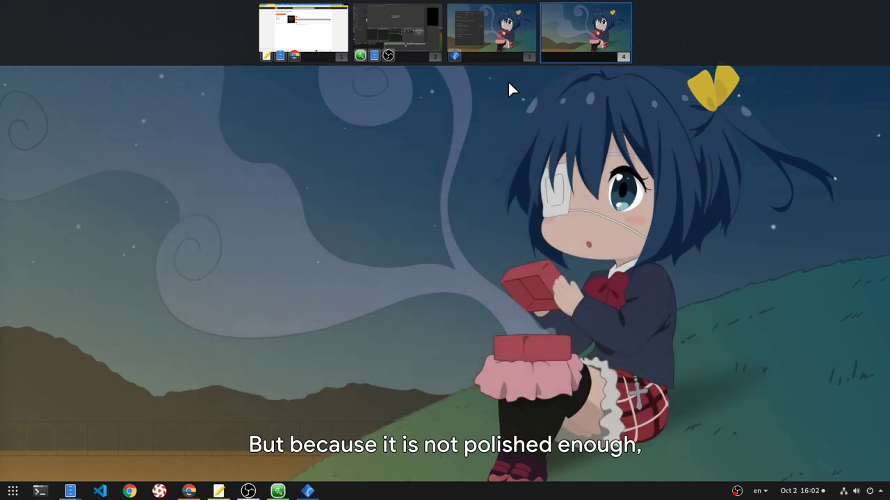
Return to workspace 3 and turn off the captions on the workspace thumbnails
click(499, 36)
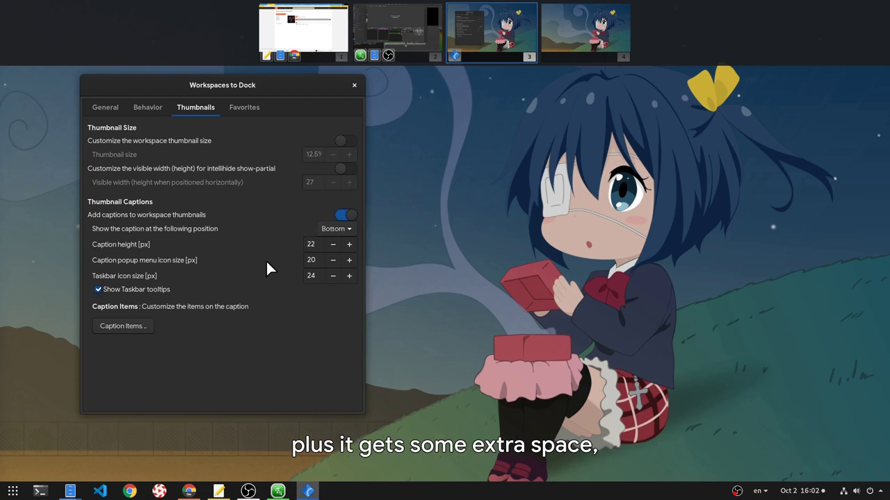
click(344, 215)
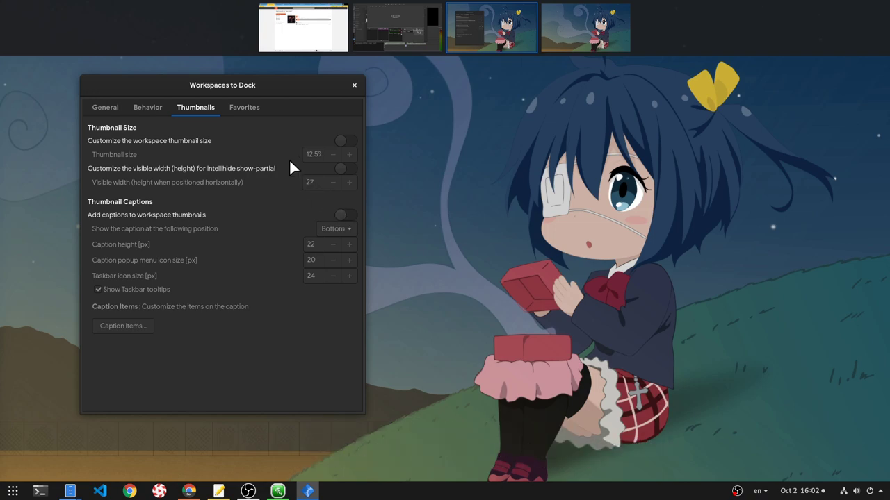
Try out the favorite shortcuts panel by switching it on, moving the preferences window clear of the dock and switching the panel back off
click(247, 108)
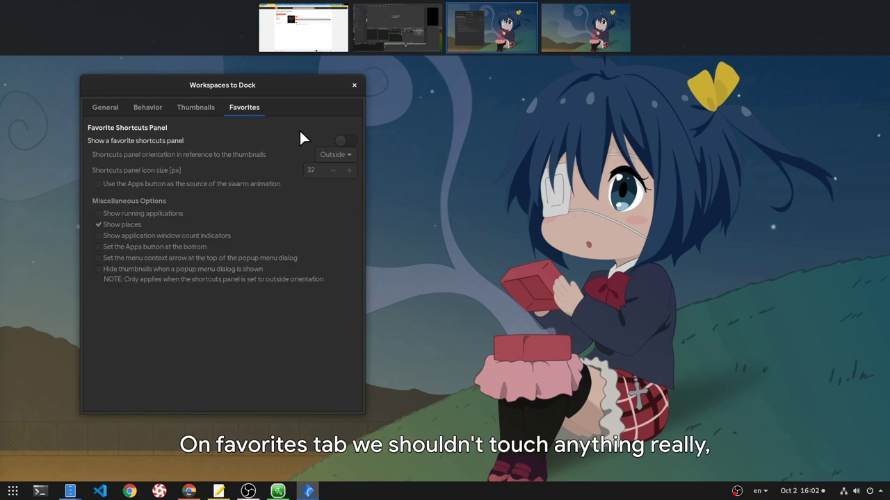
click(344, 141)
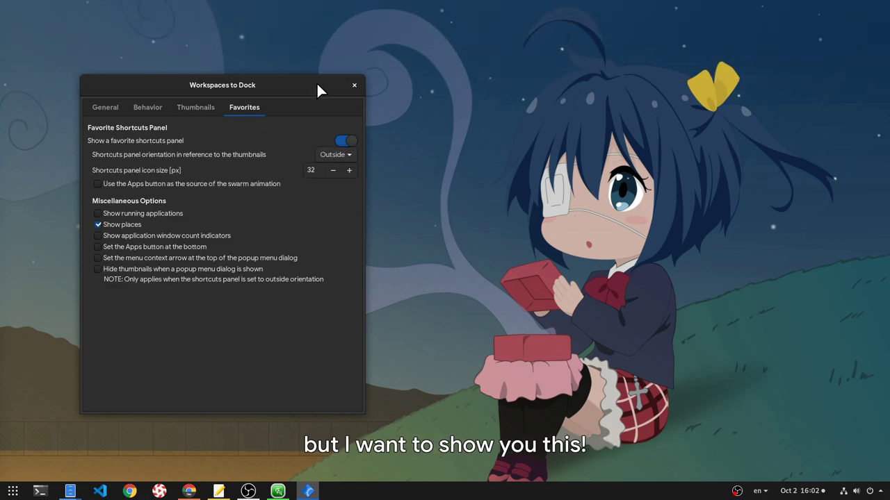
drag(317, 82, 314, 103)
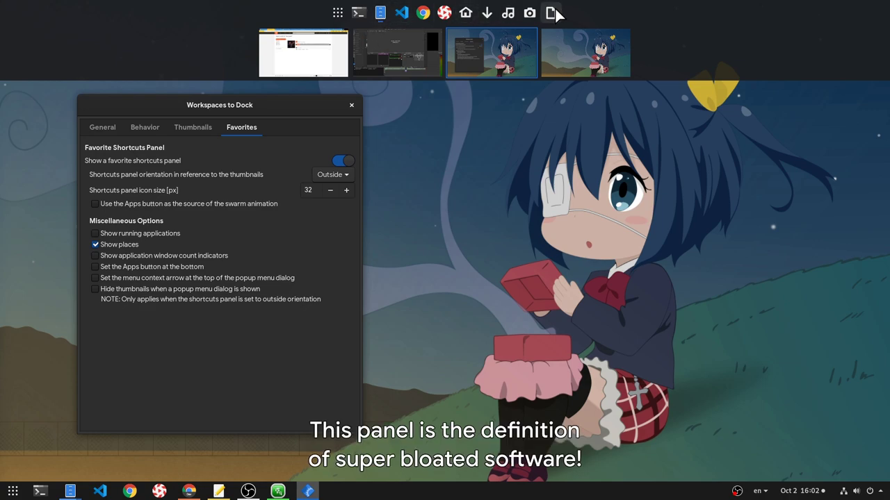
click(342, 160)
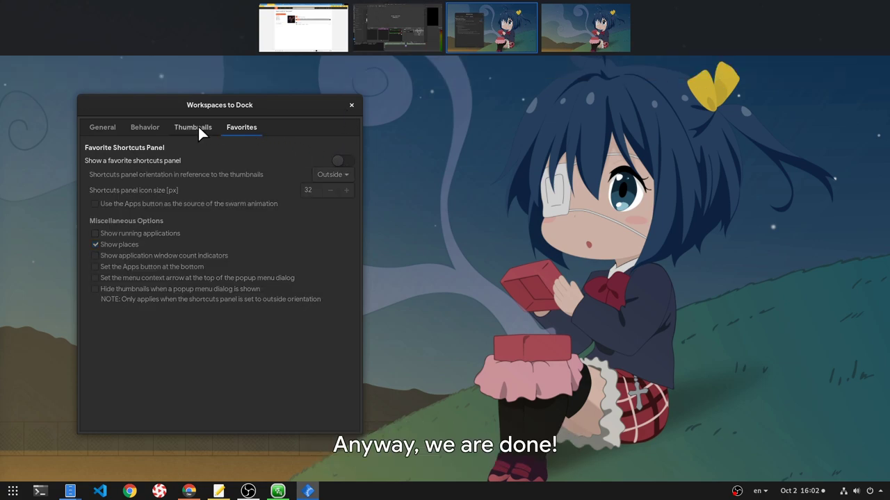
Turn off Intellihide in the behavior settings, close the preferences and check the dock in the overview
click(151, 128)
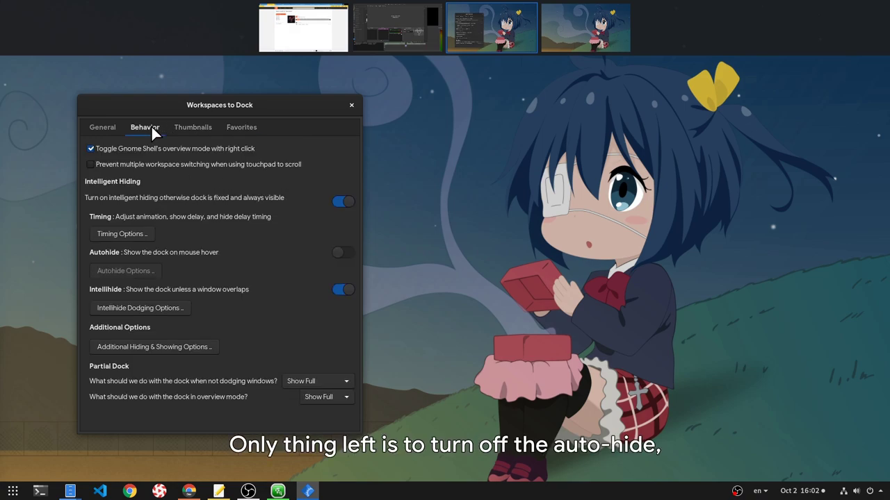
click(342, 289)
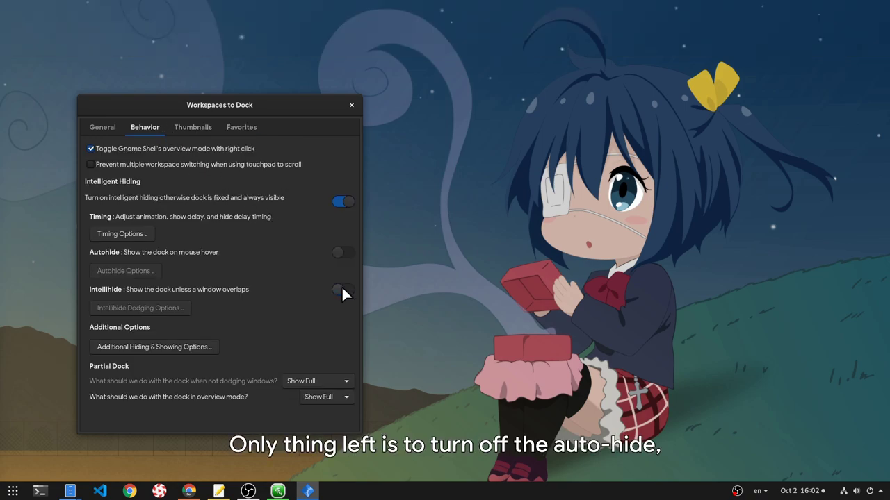
click(352, 105)
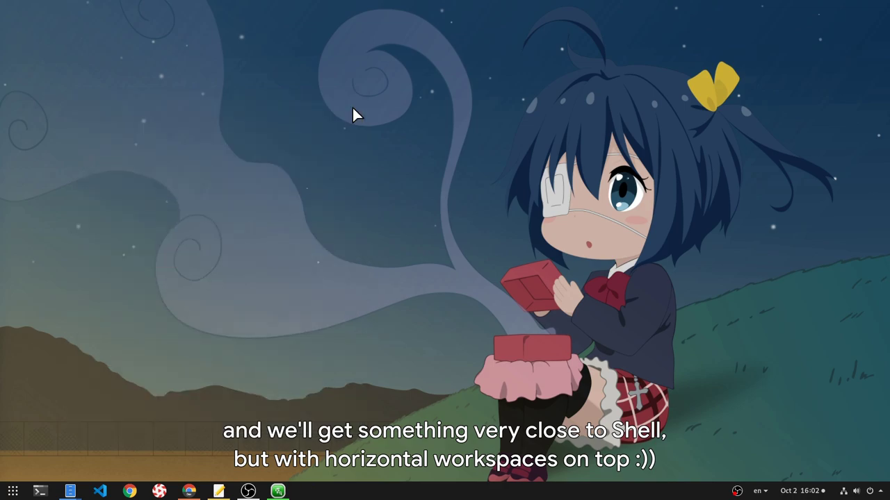
key(super)
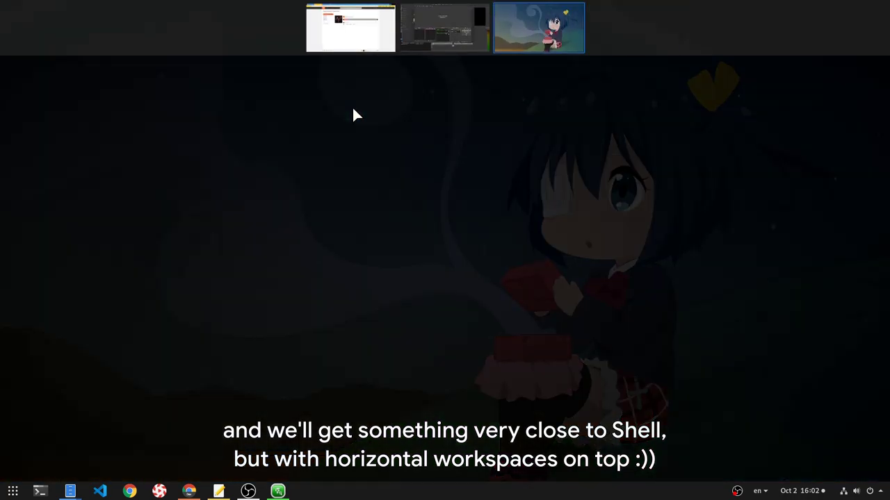
click(435, 173)
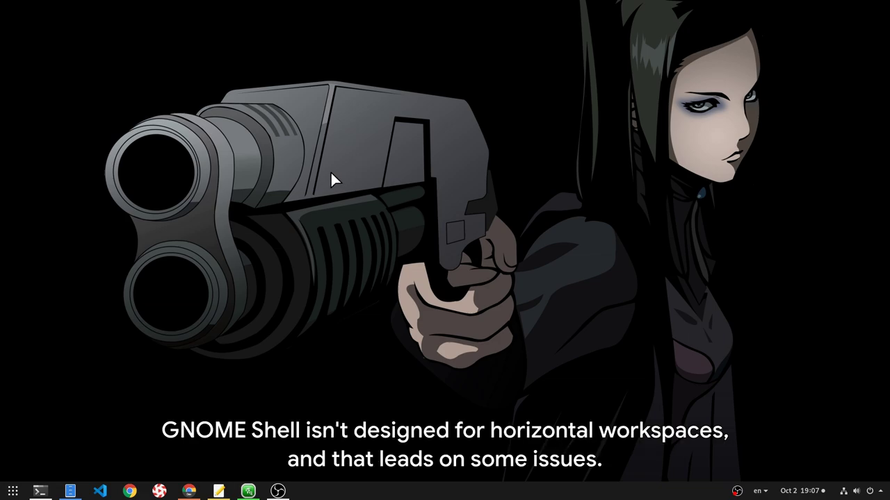
Launch the Weather app from the application grid on workspace 3 and open new Files and Tilix windows beside it in the overview
click(13, 491)
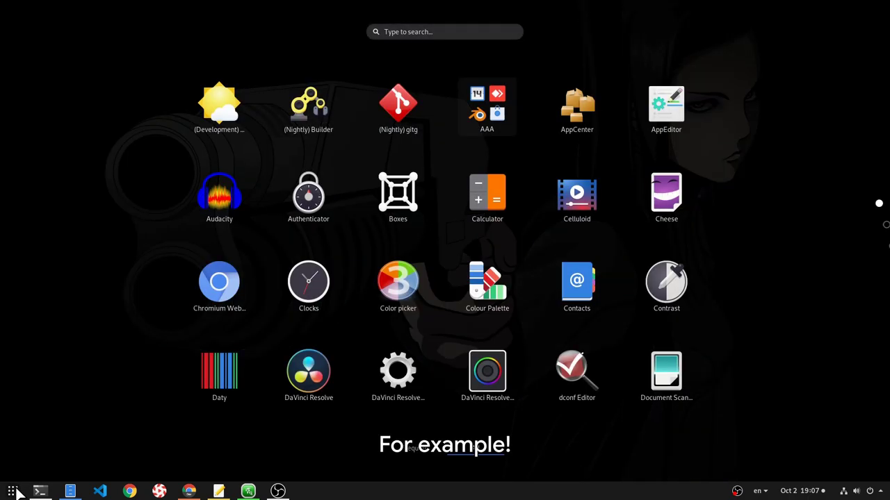
drag(216, 109, 533, 38)
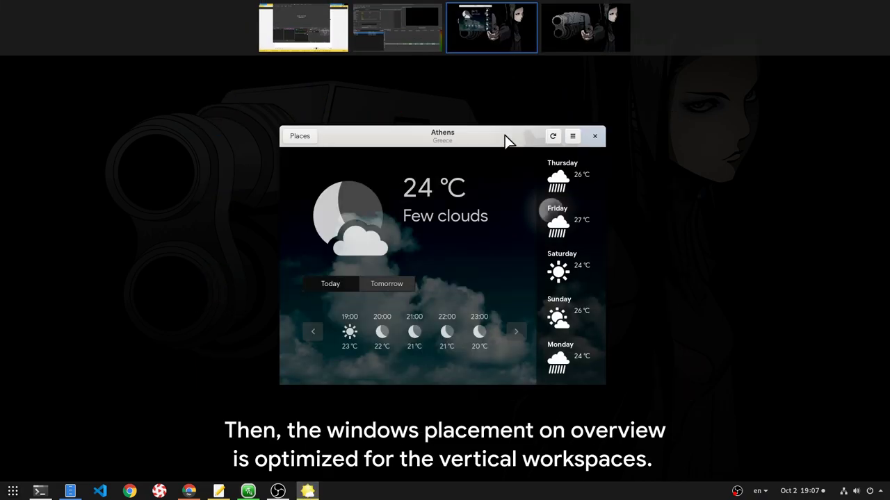
middle_click(75, 489)
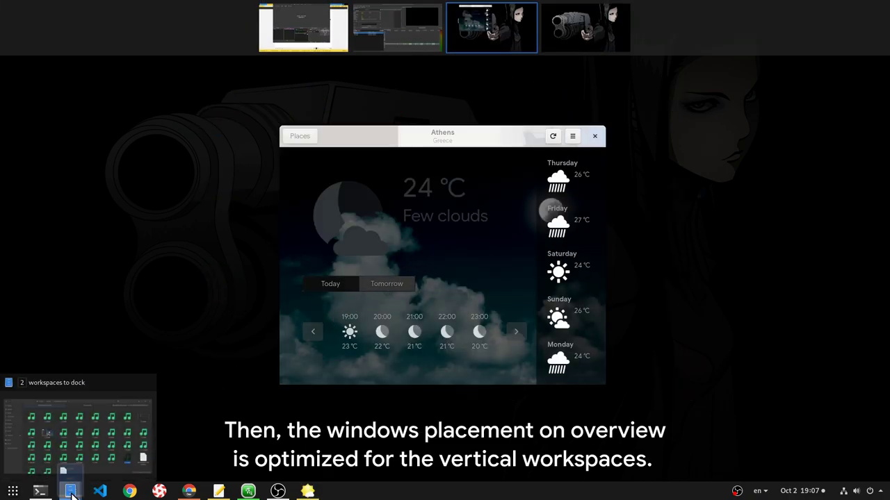
middle_click(39, 490)
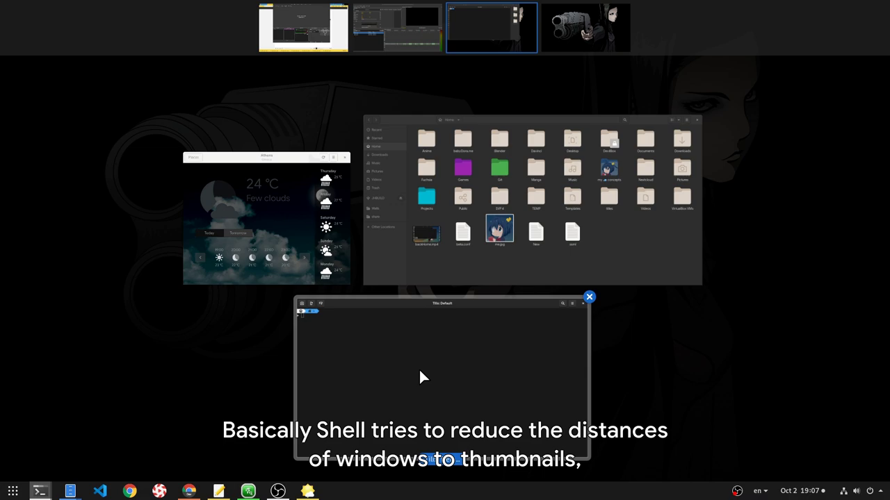
Move the Tilix window into a new workspace after workspace 3 and switch between these two workspaces in the overview
drag(420, 372, 577, 29)
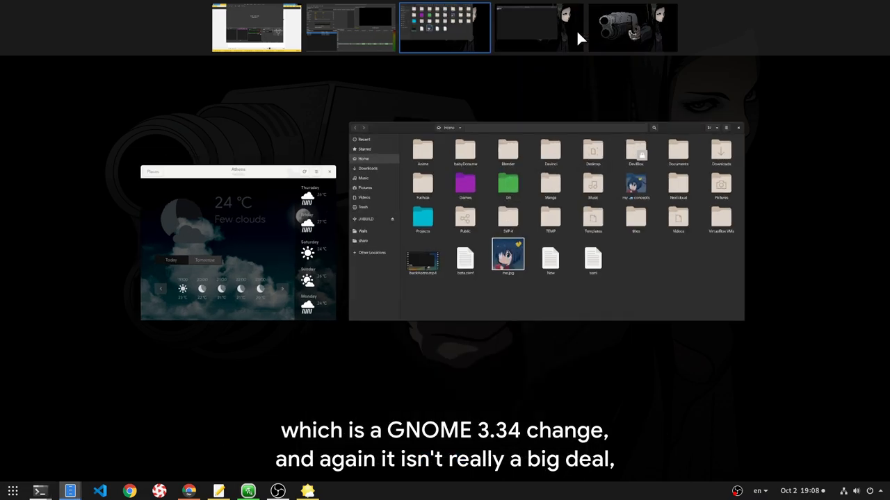
key(ctrl+alt+Right)
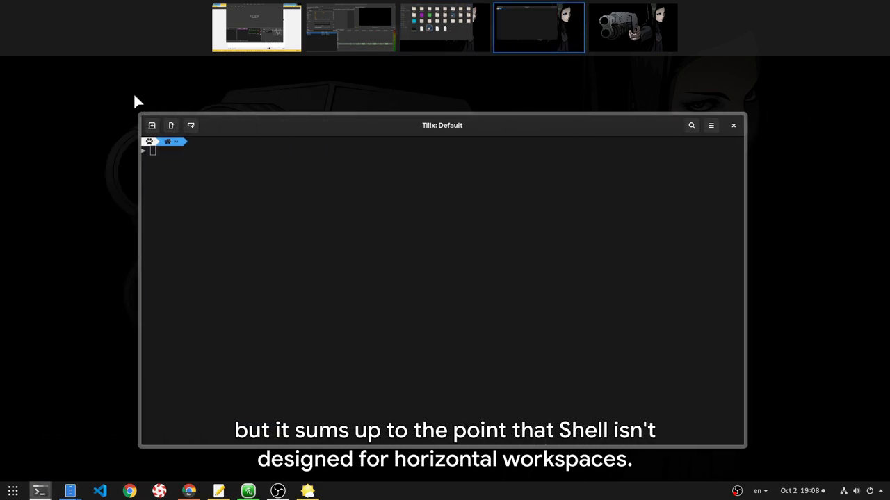
drag(135, 99, 664, 103)
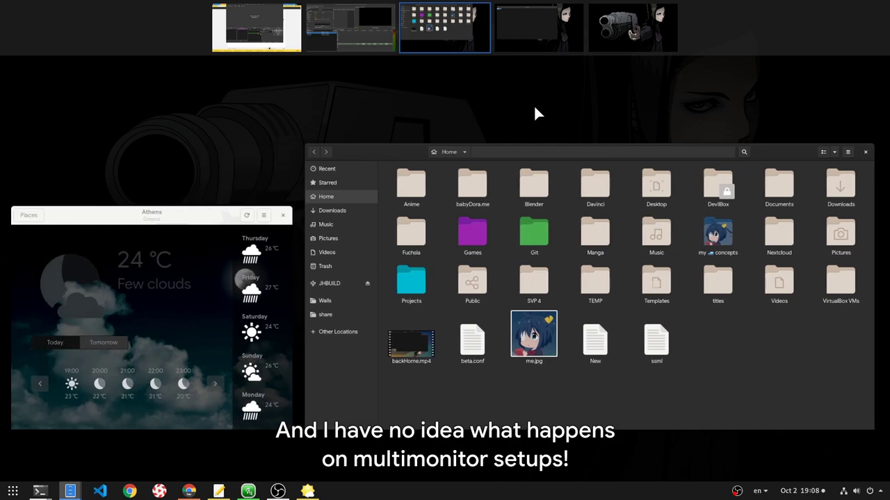